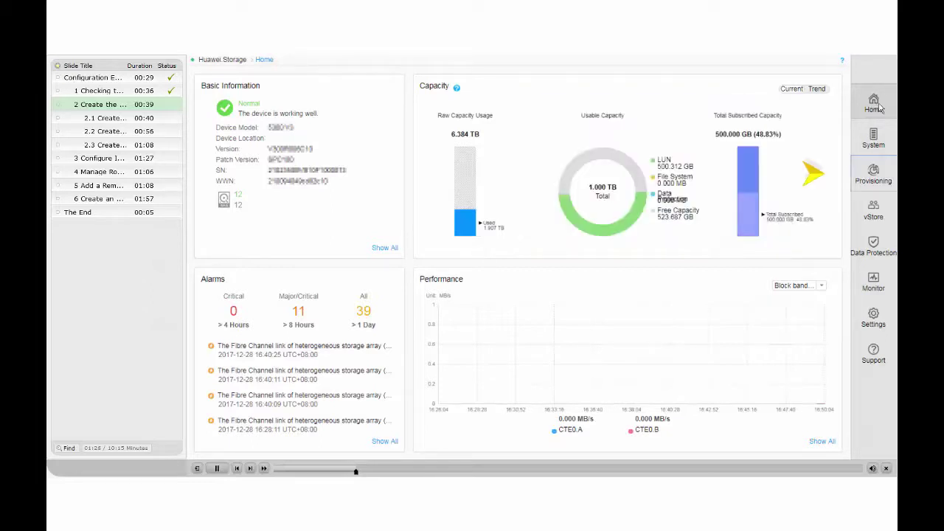
Start a new disk domain from Provisioning and clear its default name.
{"action": "left_click", "coordinate": [869, 181]}
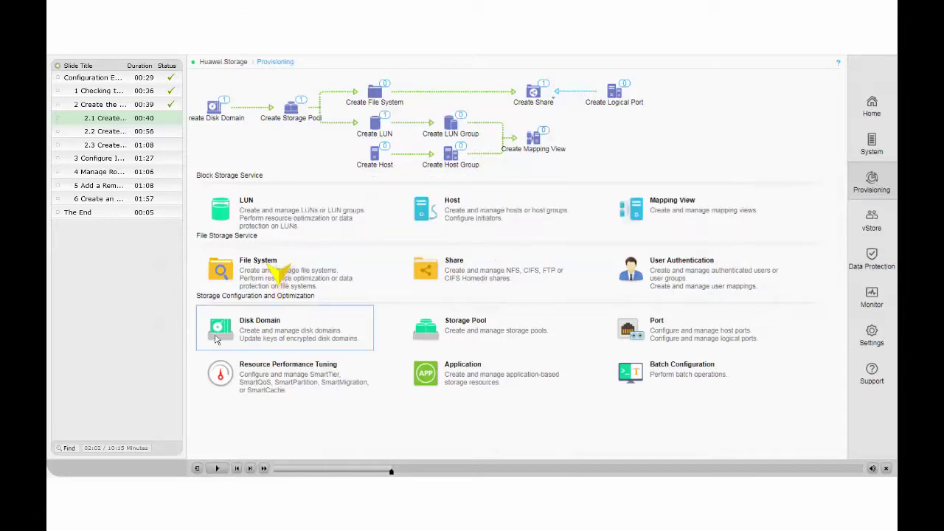
{"action": "left_click", "coordinate": [299, 337]}
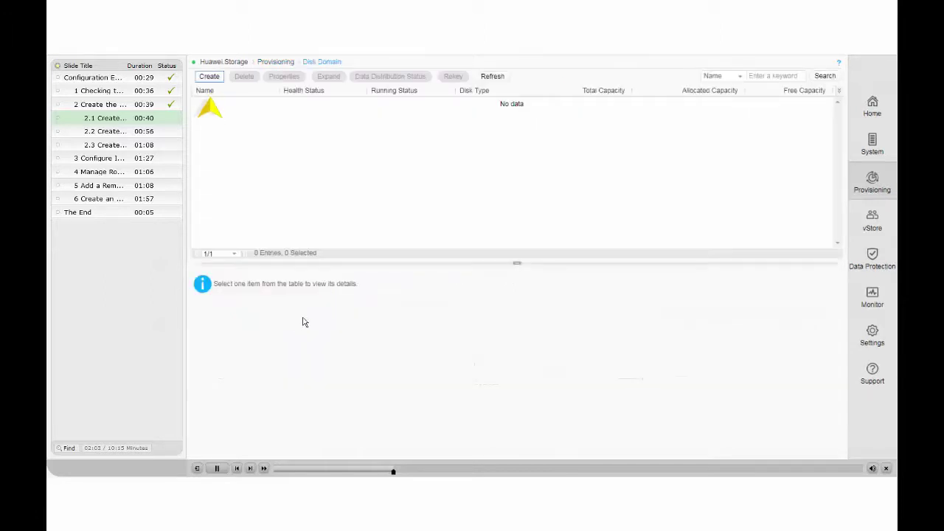
{"action": "left_click", "coordinate": [211, 76]}
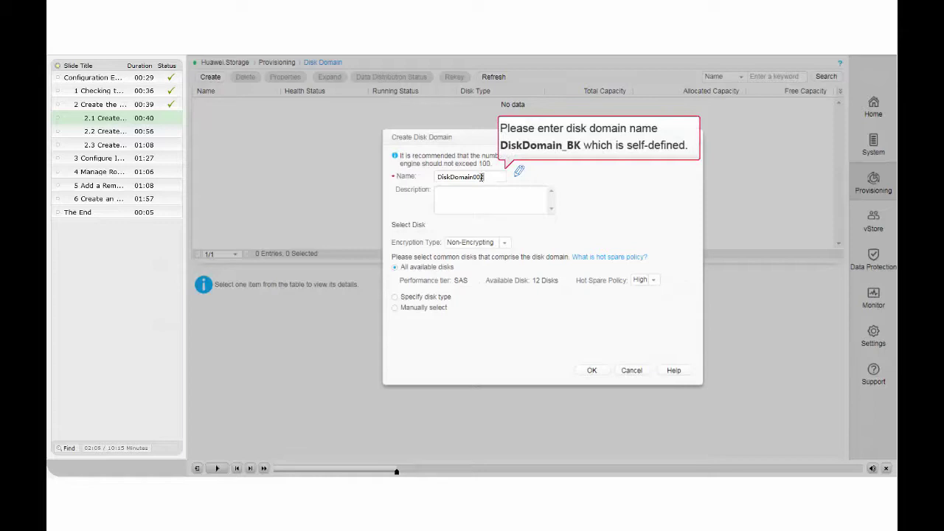
{"action": "left_click_drag", "start_coordinate": [496, 175], "coordinate": [439, 170]}
{"action": "key", "text": "BackSpace"}
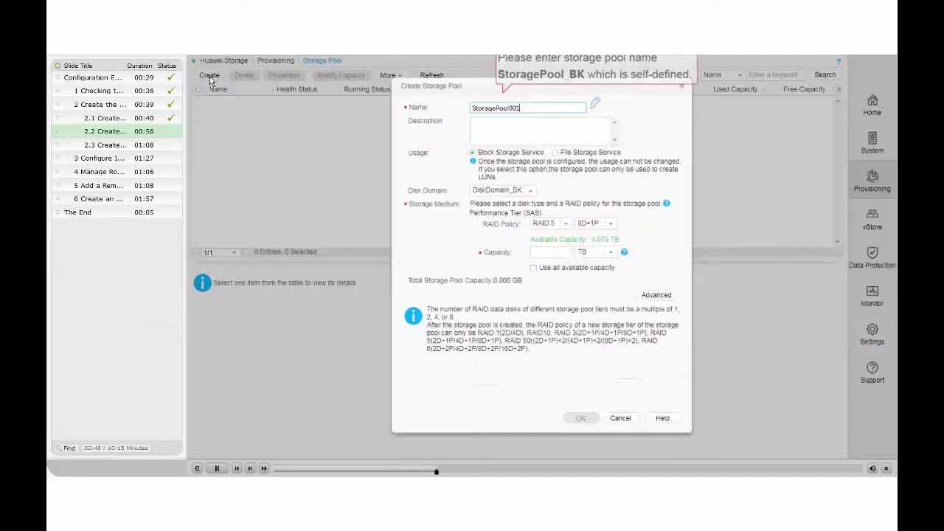
Replace the default storage pool name, beginning to type StoragePool_BK.
{"action": "left_click_drag", "start_coordinate": [533, 108], "coordinate": [469, 107]}
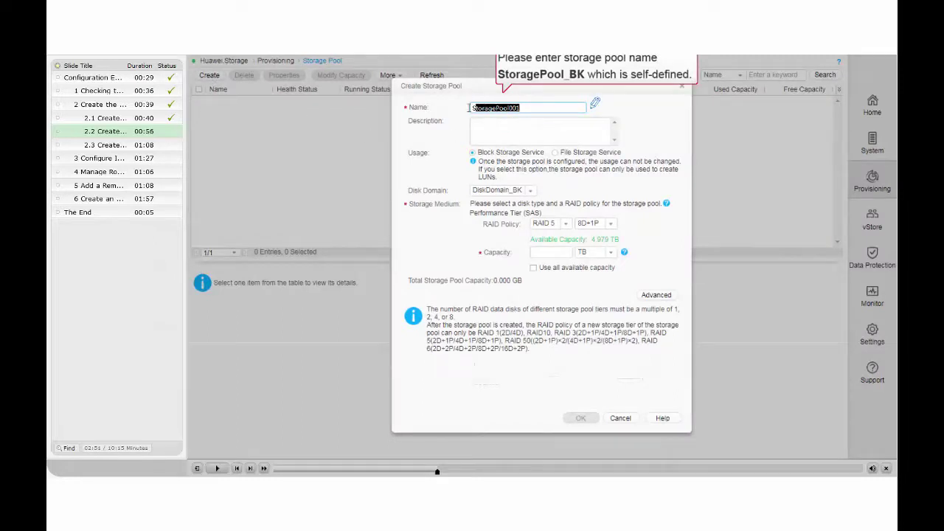
{"action": "type", "text": "S"}
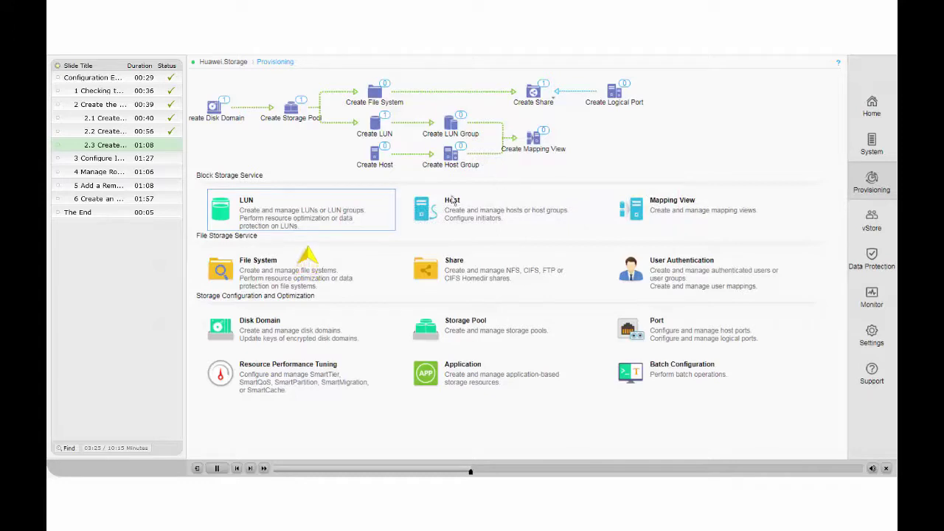
Start a new LUN named LUN_BK_001 owned by StoragePool_BK.
{"action": "left_click", "coordinate": [362, 214]}
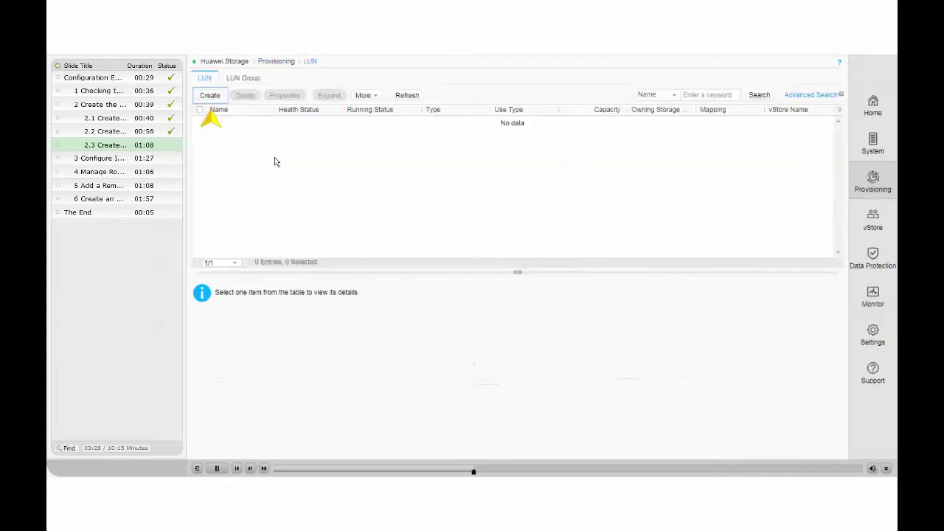
{"action": "left_click", "coordinate": [210, 96]}
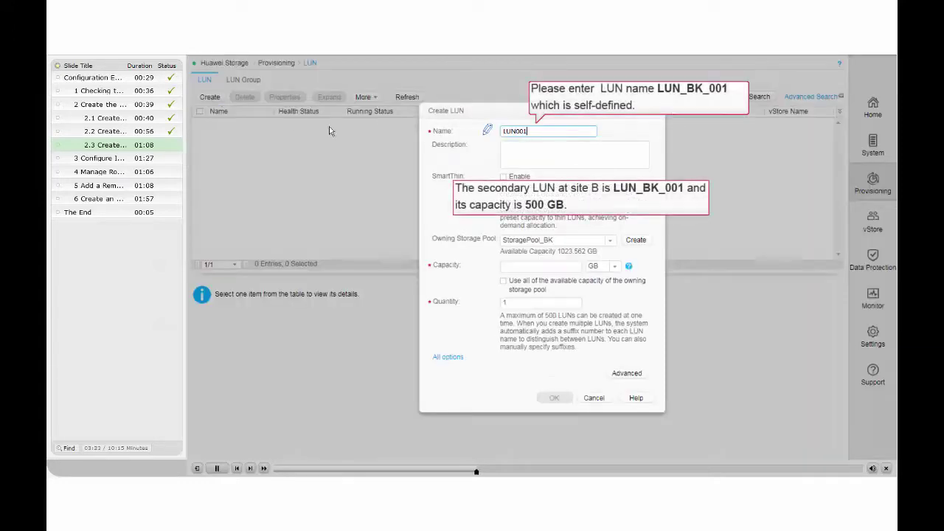
{"action": "left_click", "coordinate": [544, 130]}
{"action": "type", "text": "L"}
{"action": "key", "text": "Return"}
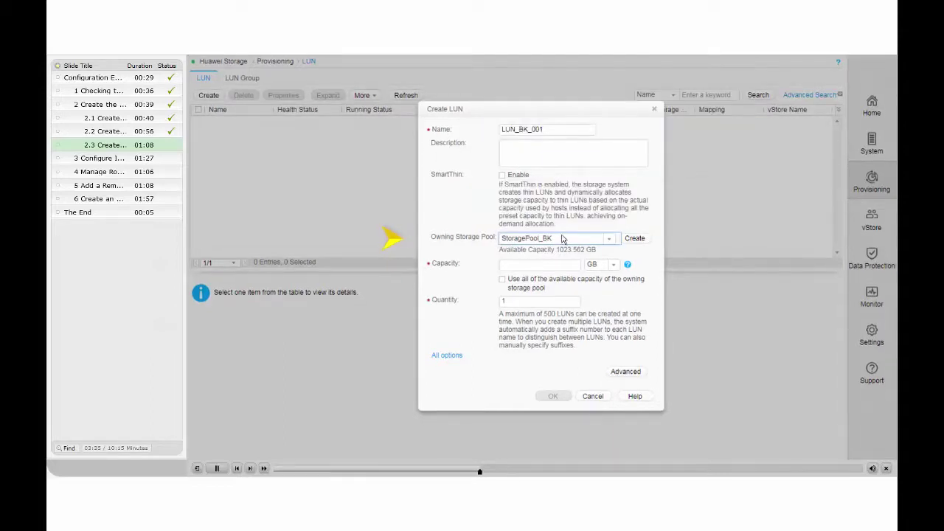
{"action": "left_click", "coordinate": [563, 237]}
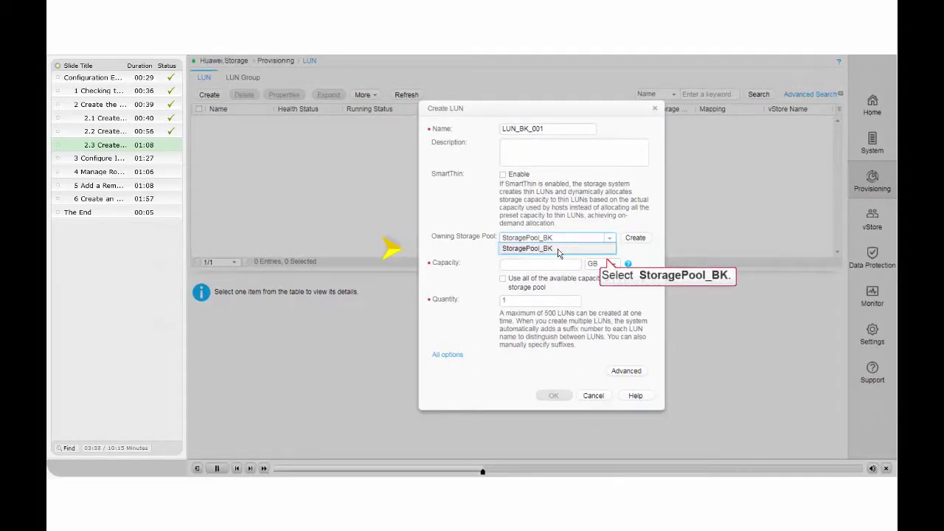
{"action": "left_click", "coordinate": [559, 249]}
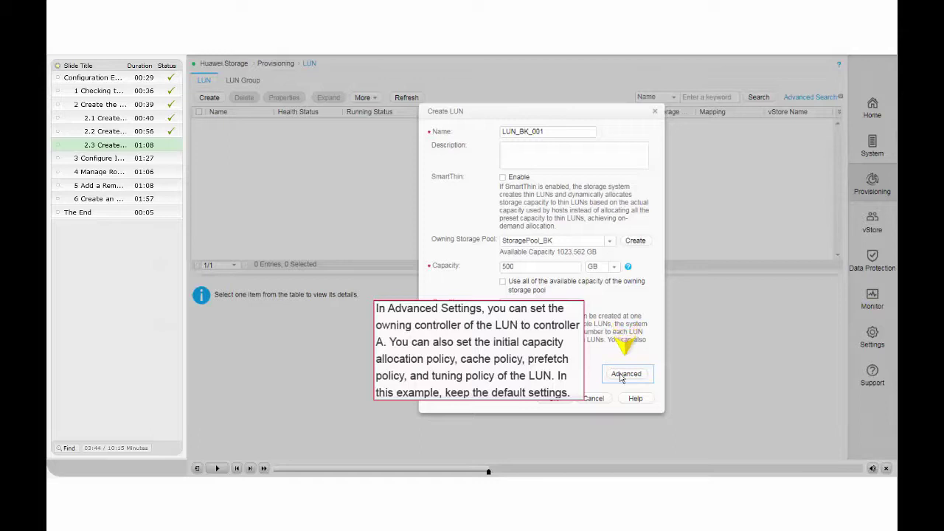
Keep the default advanced Tuning settings and create the 500 GB LUN.
{"action": "left_click", "coordinate": [621, 375]}
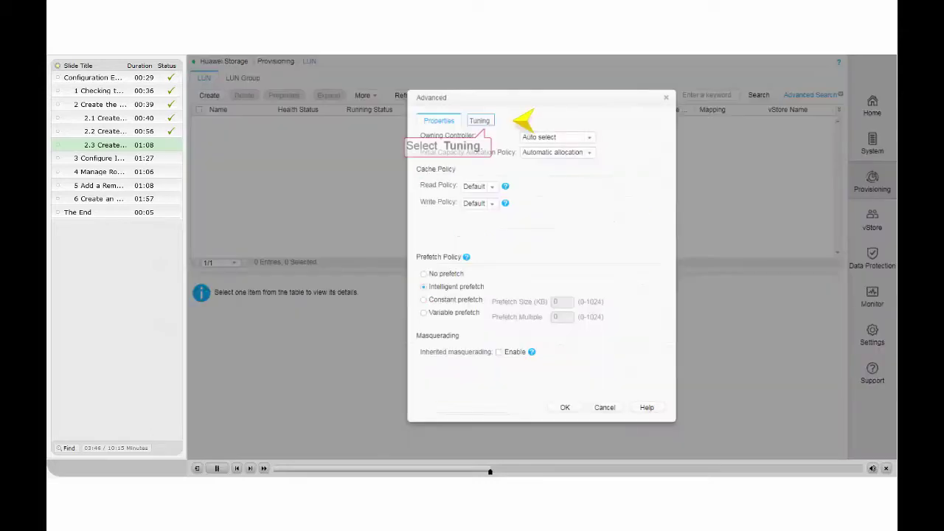
{"action": "left_click", "coordinate": [481, 122]}
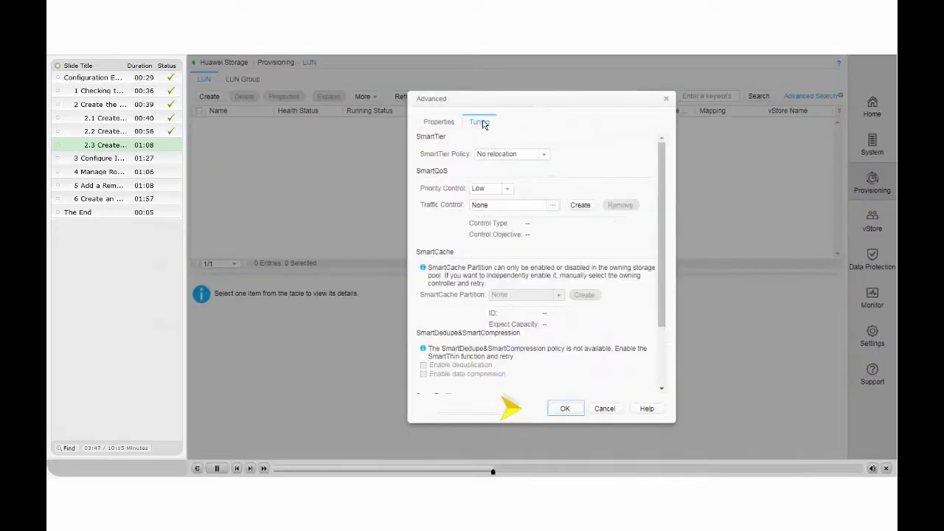
{"action": "left_click", "coordinate": [564, 410]}
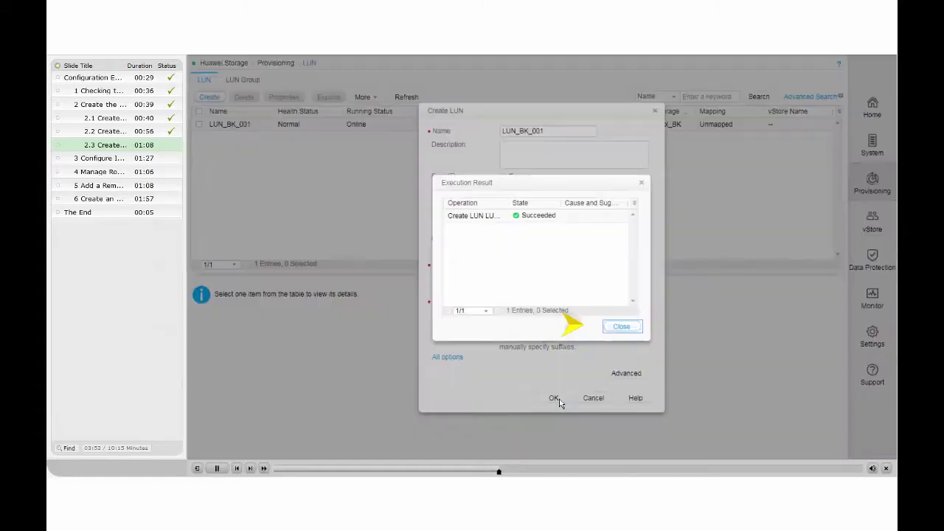
{"action": "left_click", "coordinate": [560, 403]}
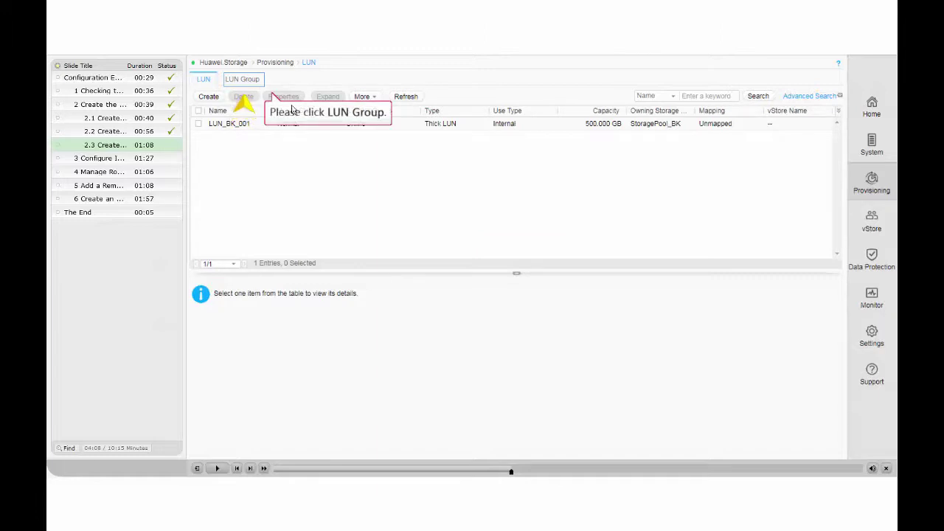
Create LUN group LUNGroup_BK containing LUN_BK_001.
{"action": "left_click", "coordinate": [254, 81]}
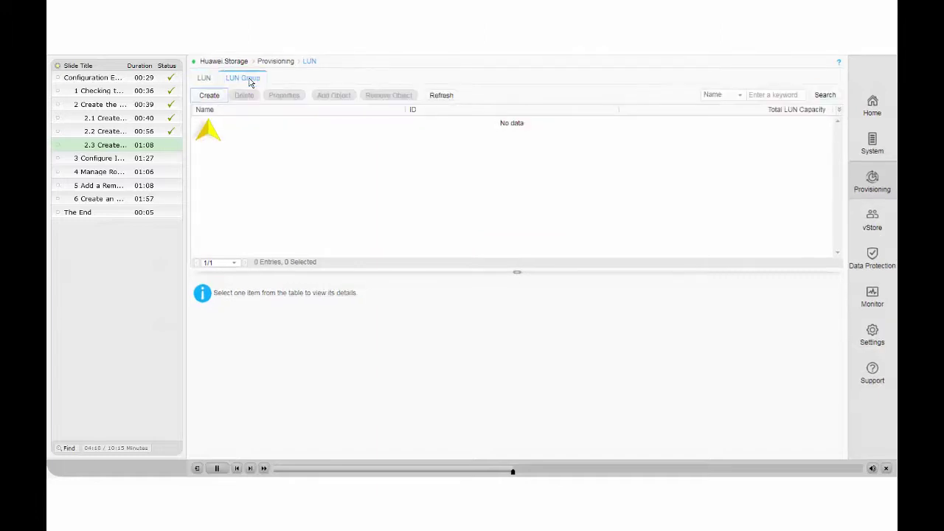
{"action": "left_click", "coordinate": [210, 97]}
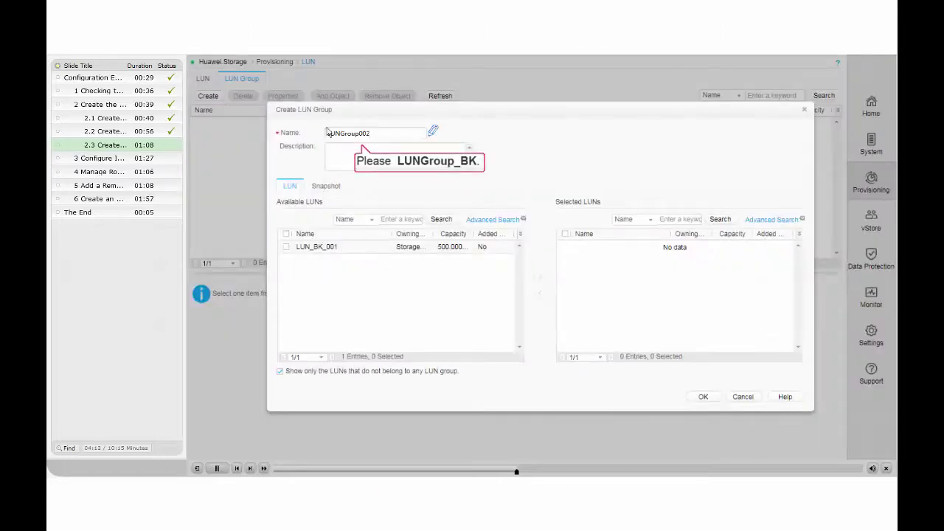
{"action": "left_click_drag", "start_coordinate": [384, 134], "coordinate": [325, 133]}
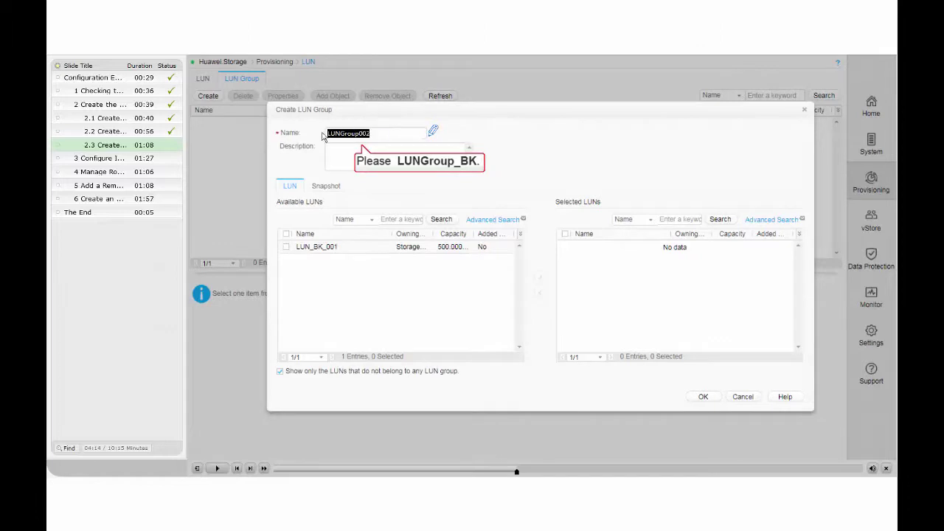
{"action": "type", "text": "L"}
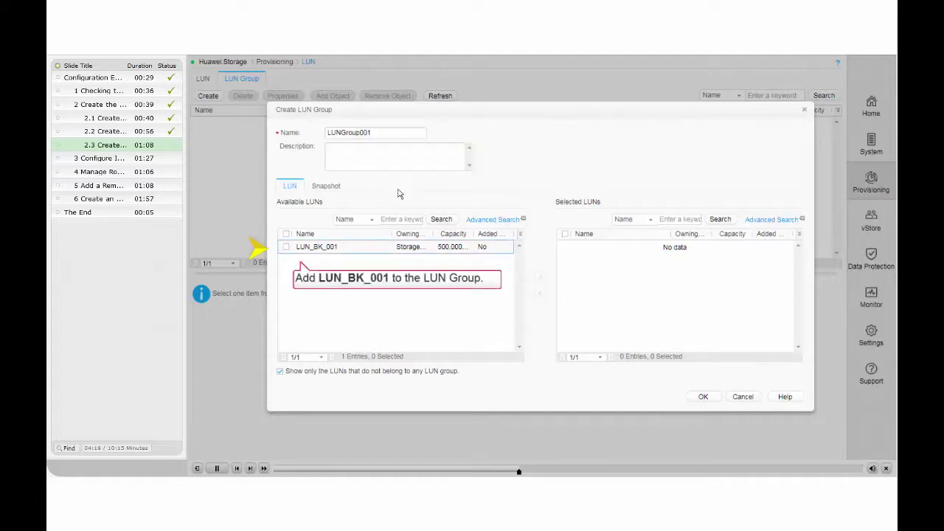
{"action": "left_click", "coordinate": [316, 254]}
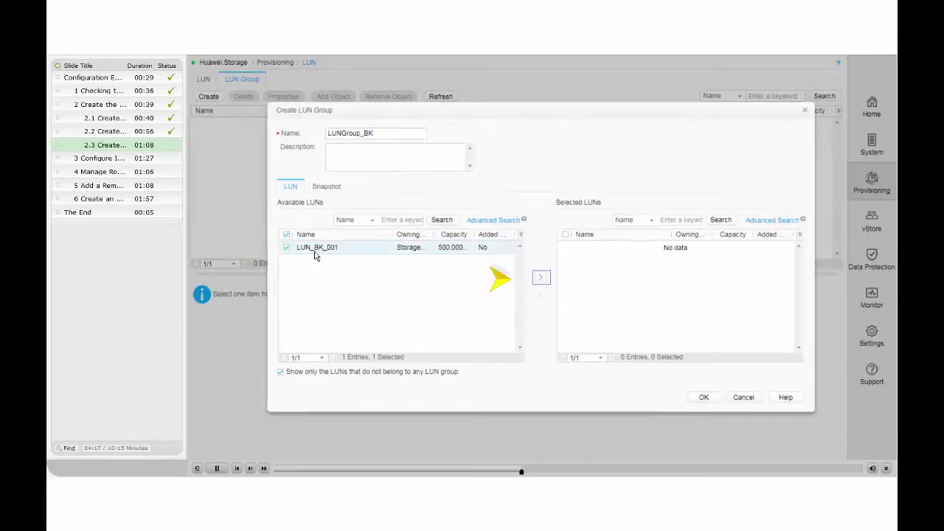
{"action": "left_click", "coordinate": [544, 282]}
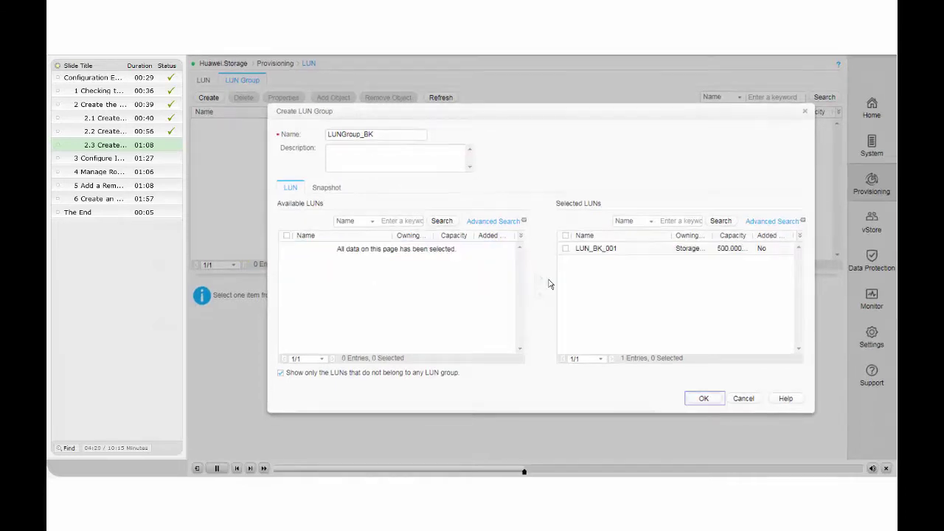
{"action": "left_click", "coordinate": [705, 399]}
{"action": "left_click", "coordinate": [622, 329]}
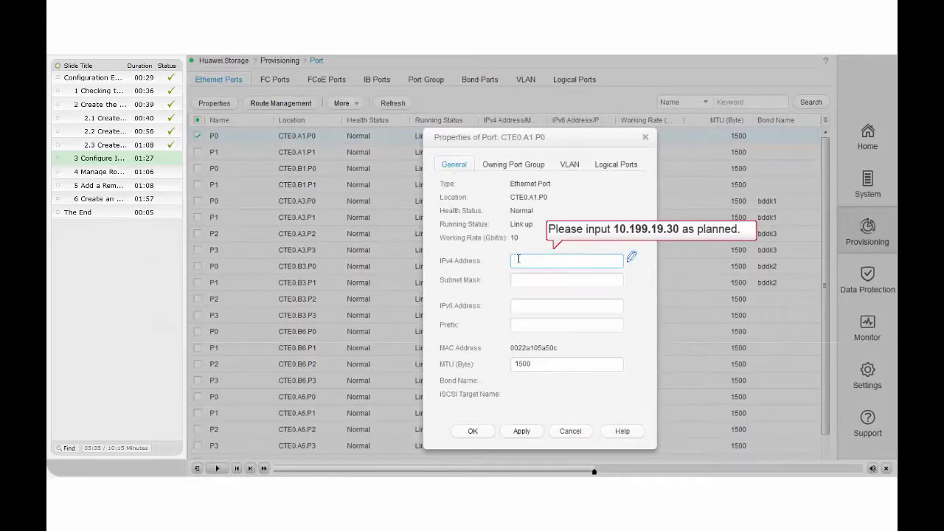
Set port CTE0.A1.P0 to 10.199.19.30 with mask 255.255.0.0, accepting the risk warning.
{"action": "type", "text": "10.199.19.30"}
{"action": "left_click", "coordinate": [519, 287]}
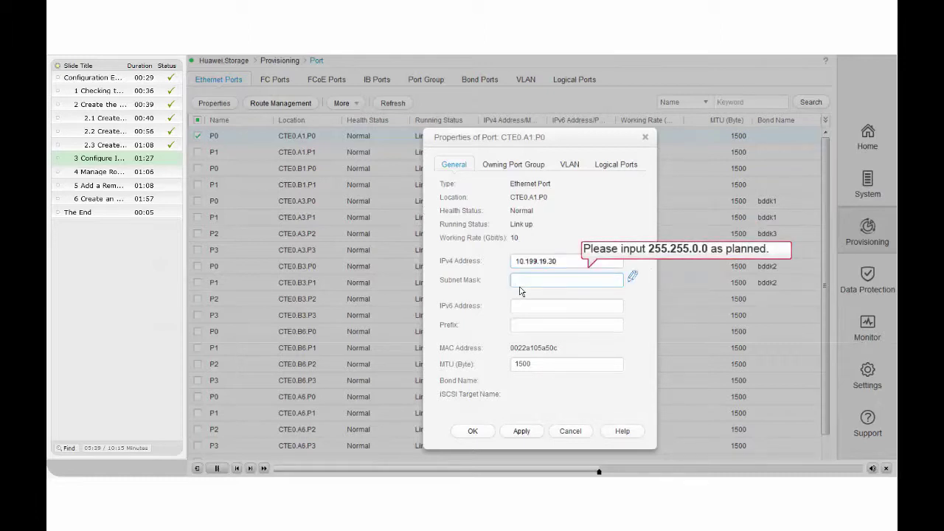
{"action": "type", "text": "255.255.0.0"}
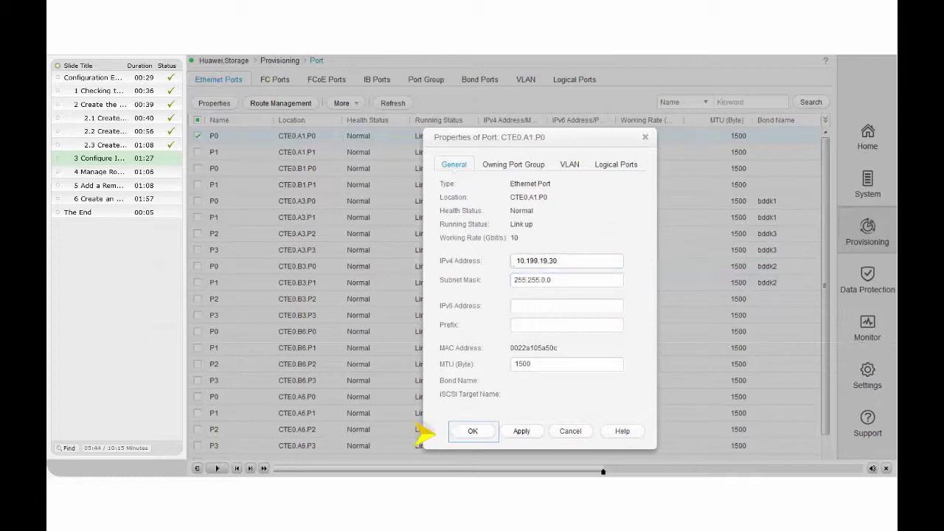
{"action": "left_click", "coordinate": [474, 433]}
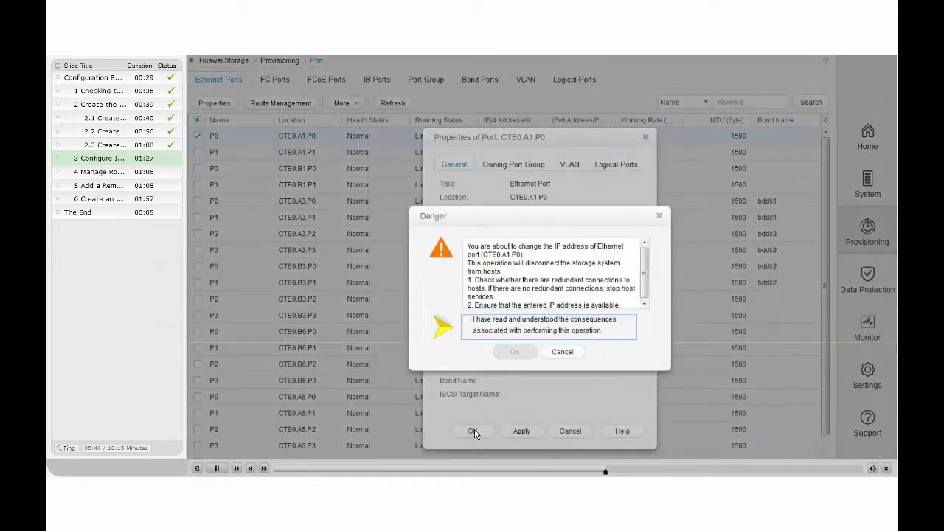
{"action": "left_click", "coordinate": [469, 322]}
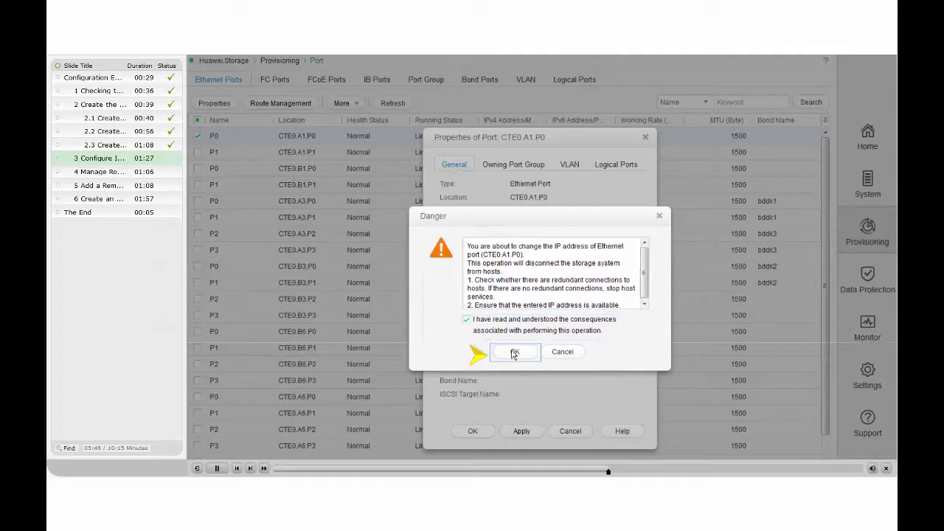
{"action": "left_click", "coordinate": [515, 352]}
{"action": "left_click", "coordinate": [637, 375]}
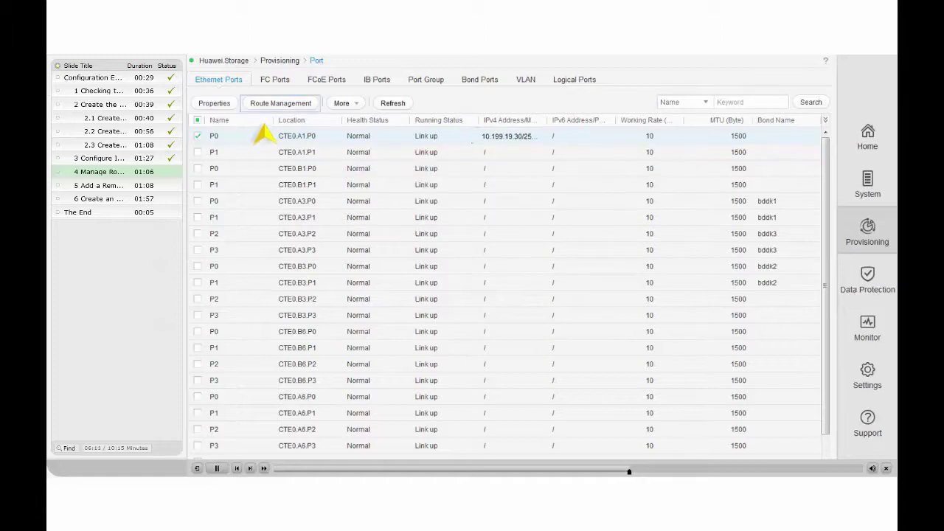
Start adding a network segment route for port CTE0.A1.P0.
{"action": "left_click", "coordinate": [276, 107]}
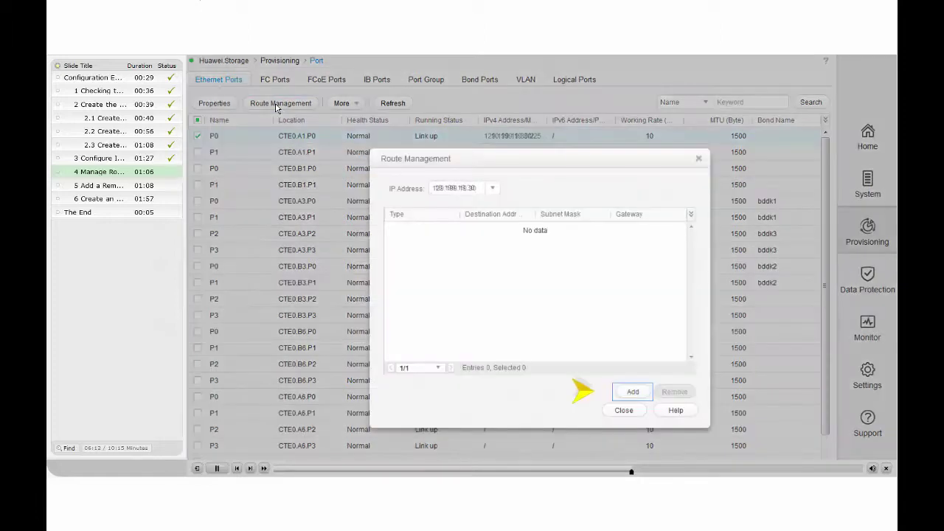
{"action": "left_click", "coordinate": [630, 391]}
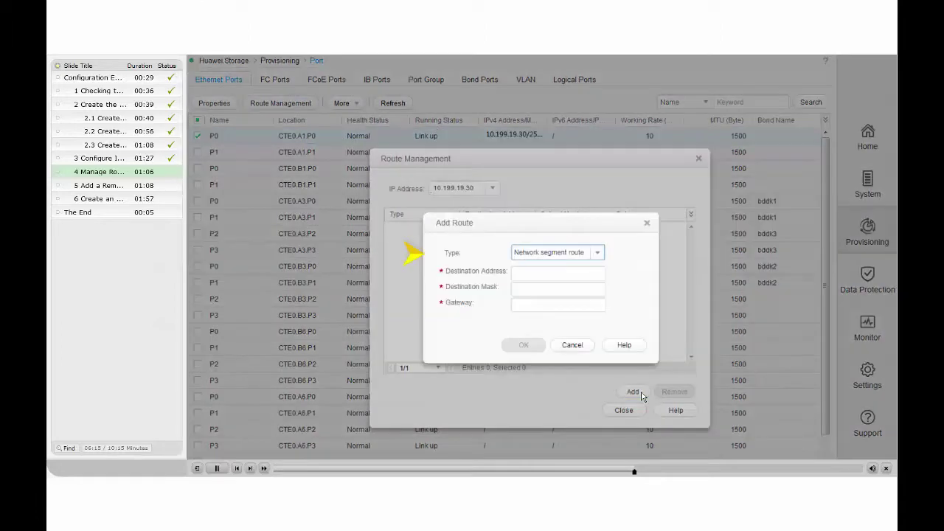
{"action": "left_click", "coordinate": [568, 253]}
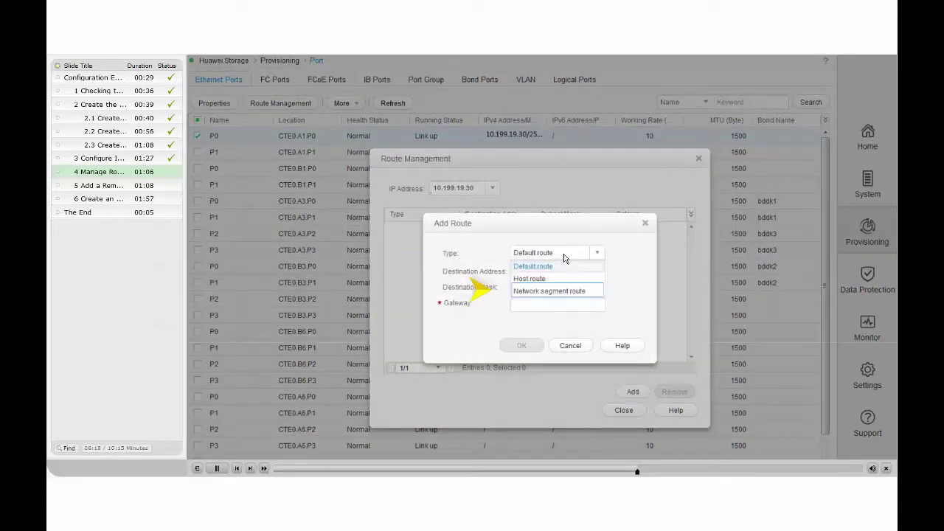
{"action": "left_click", "coordinate": [537, 293]}
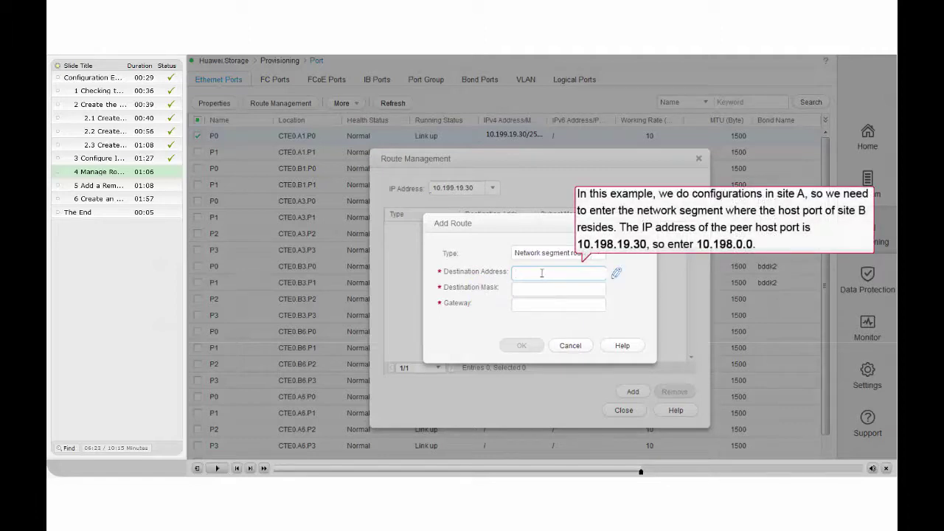
Enter destination 10.198.19.30, mask 255.255.0.0 and gateway 10.199.0.1, then confirm the route.
{"action": "type", "text": "10.198.19.30"}
{"action": "left_click", "coordinate": [582, 289]}
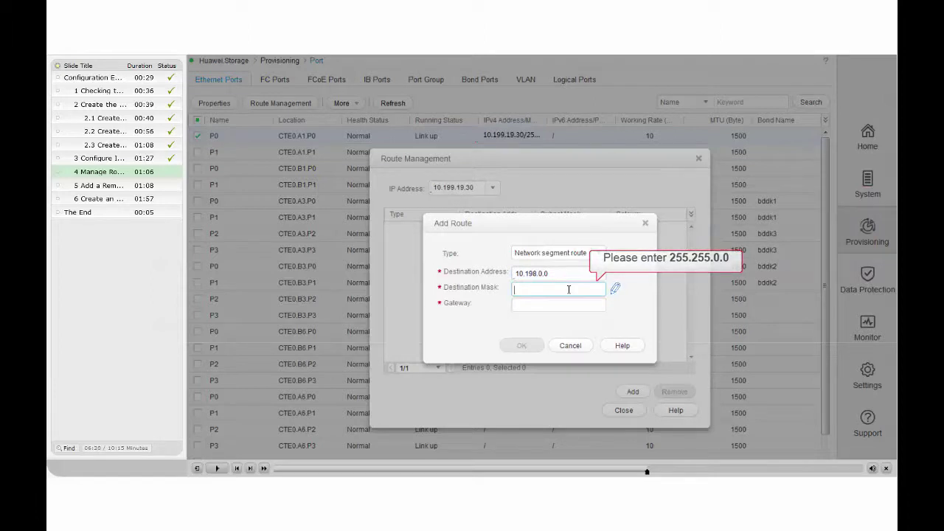
{"action": "type", "text": "255.255.0.0"}
{"action": "left_click", "coordinate": [560, 312]}
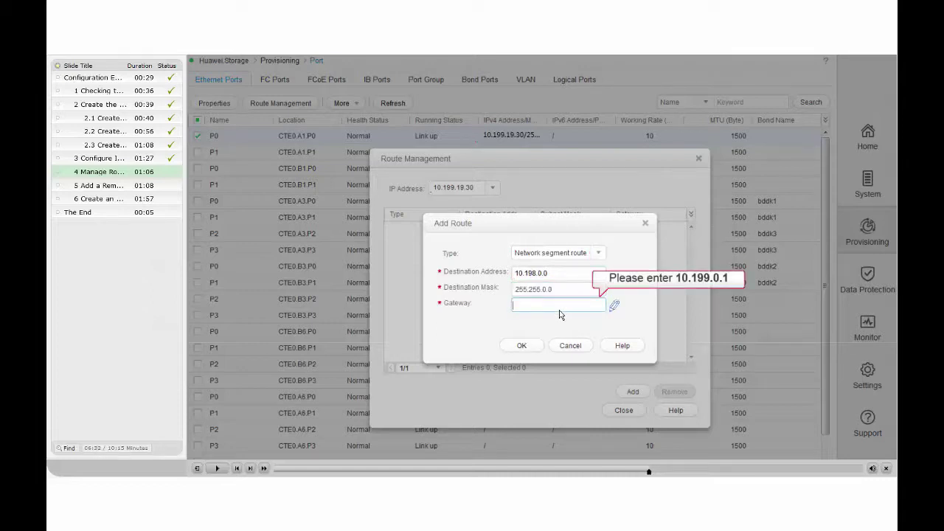
{"action": "type", "text": "10.199.0.1"}
{"action": "key", "text": "Return"}
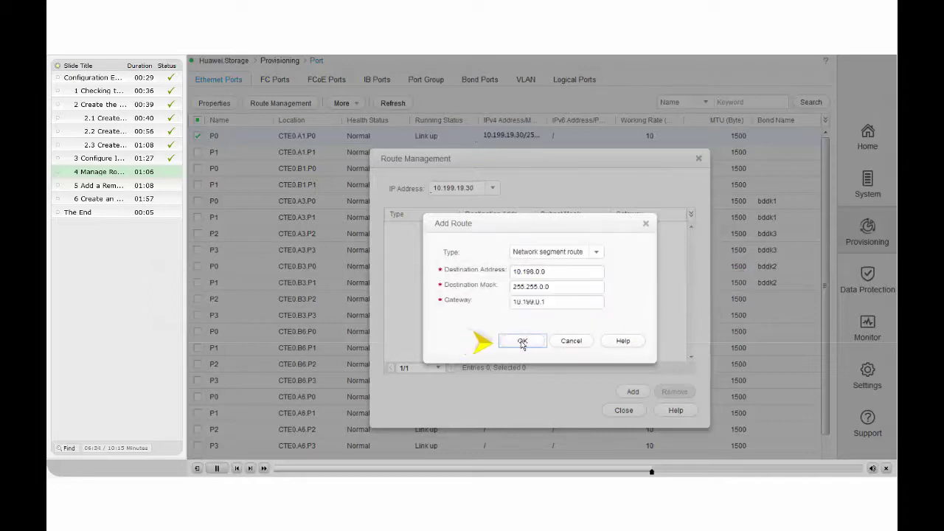
{"action": "left_click", "coordinate": [522, 341]}
{"action": "left_click", "coordinate": [469, 322]}
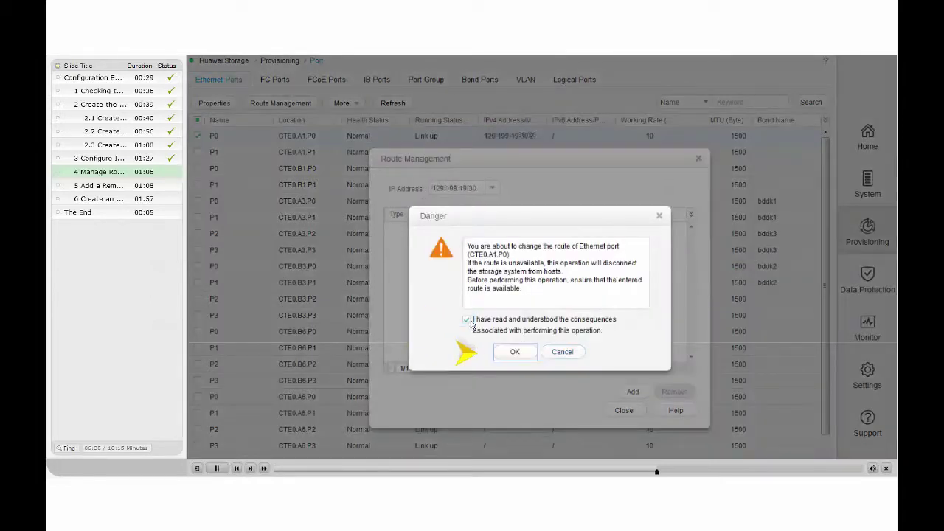
{"action": "left_click", "coordinate": [514, 351]}
{"action": "left_click", "coordinate": [548, 339]}
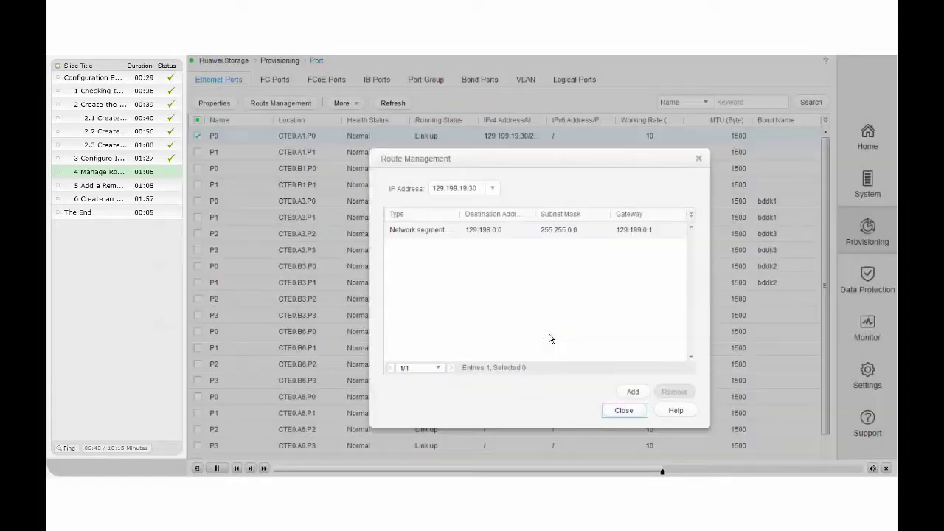
Close Route Management.
{"action": "left_click", "coordinate": [627, 411]}
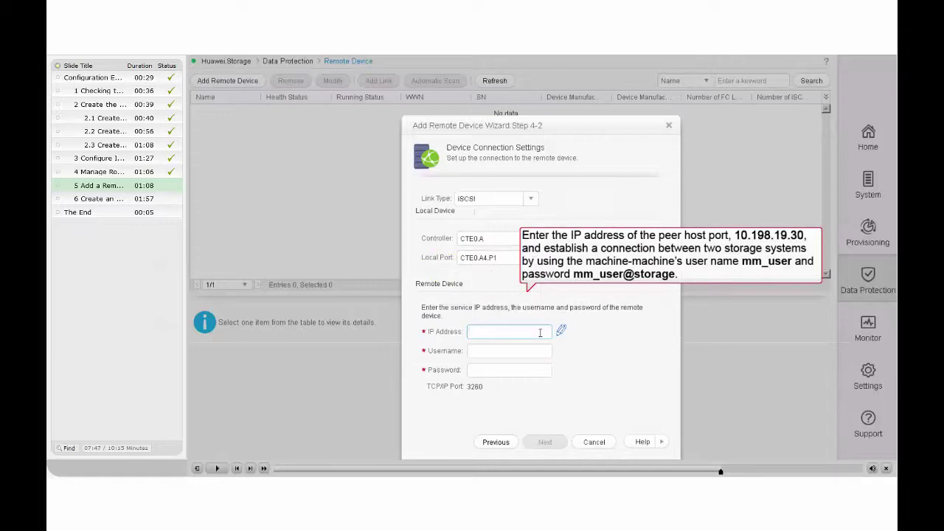
Connect to remote storage 10.198.19.30 using the account username and password, and finish the wizard.
{"action": "key", "text": "Return"}
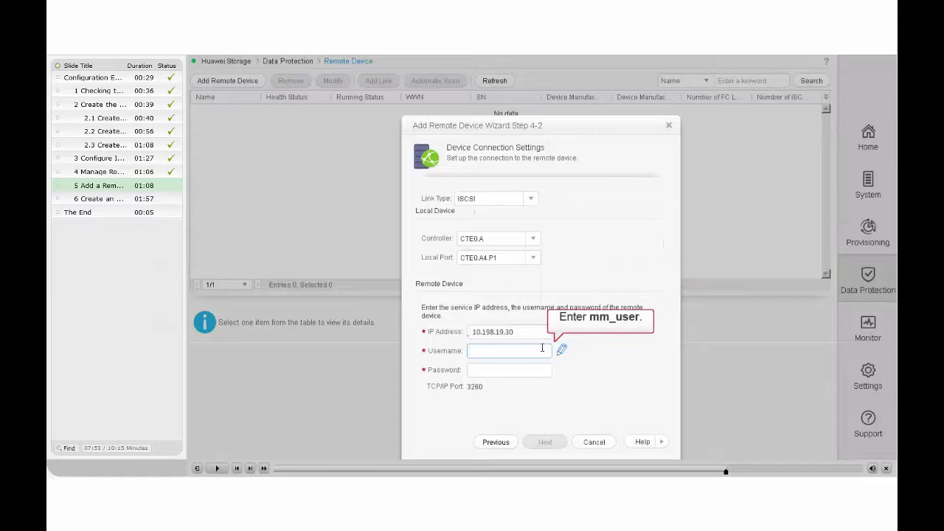
{"action": "key", "text": "Tab"}
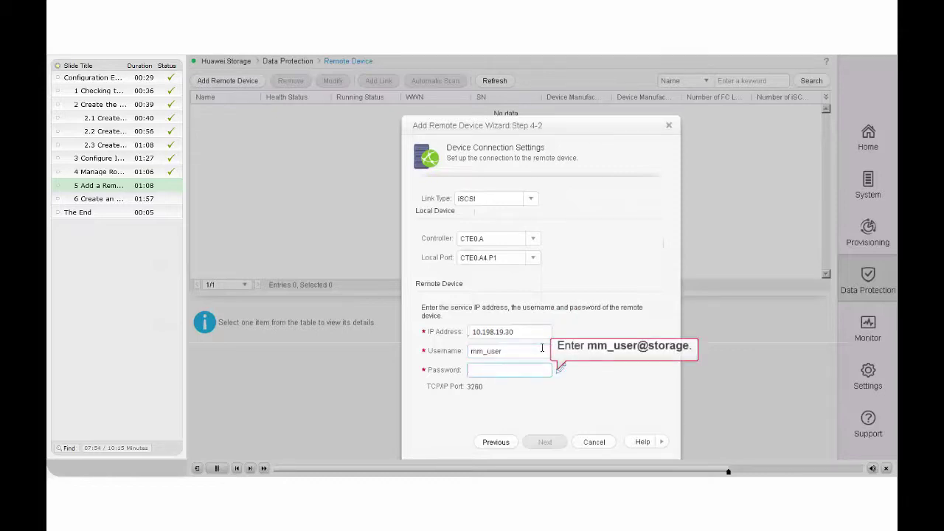
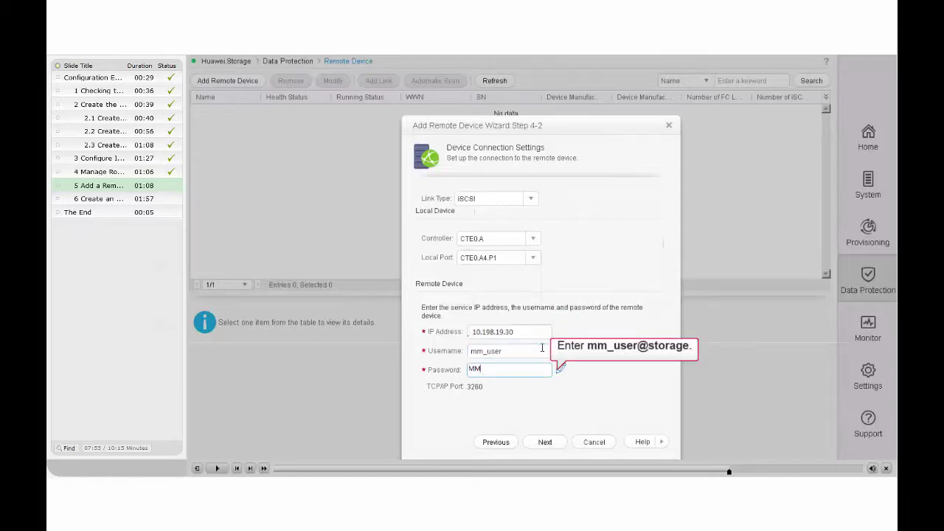
{"action": "key", "text": "BackSpace"}
{"action": "key", "text": "BackSpace"}
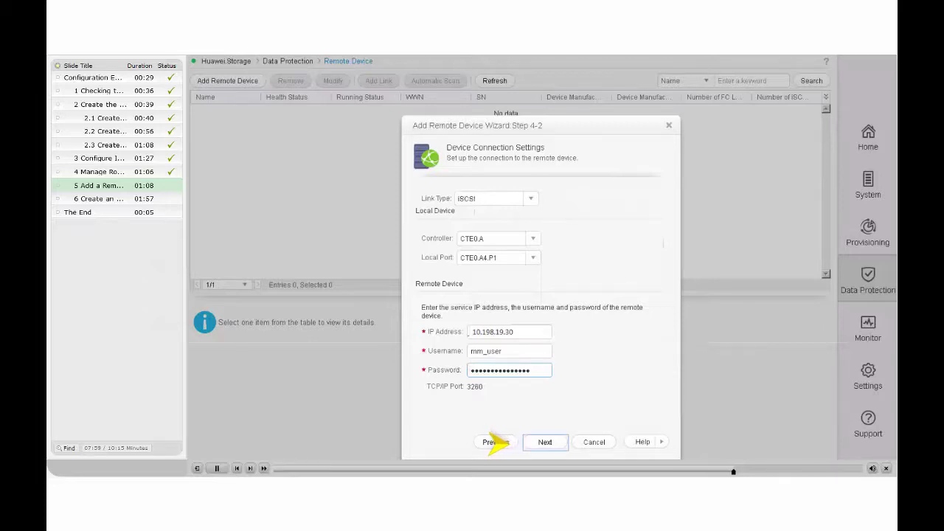
{"action": "left_click", "coordinate": [558, 446]}
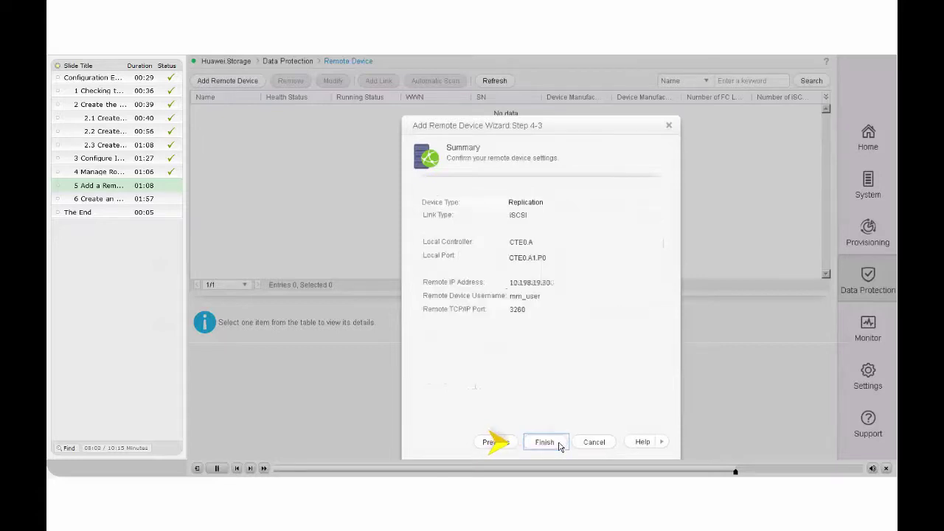
{"action": "left_click", "coordinate": [558, 447]}
{"action": "left_click", "coordinate": [594, 442]}
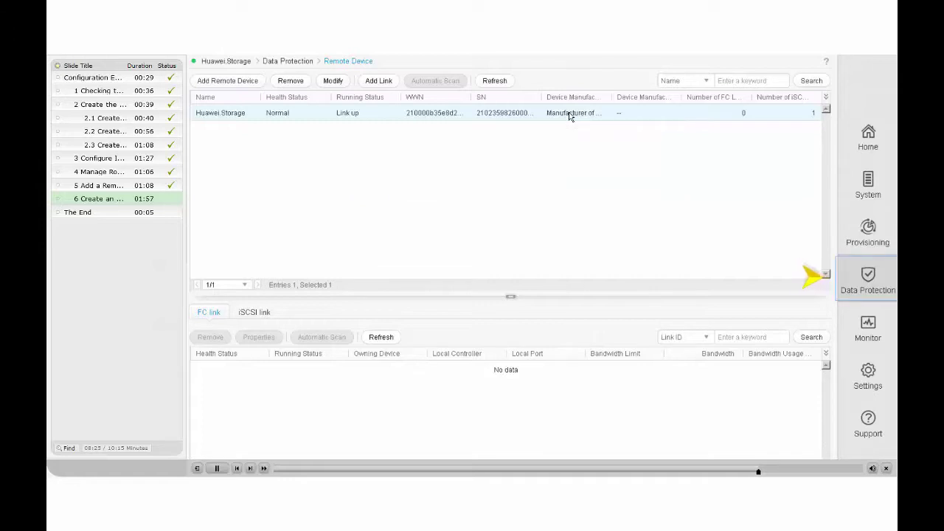
Start an asynchronous LUN remote replication pair from Data Protection.
{"action": "left_click", "coordinate": [878, 287]}
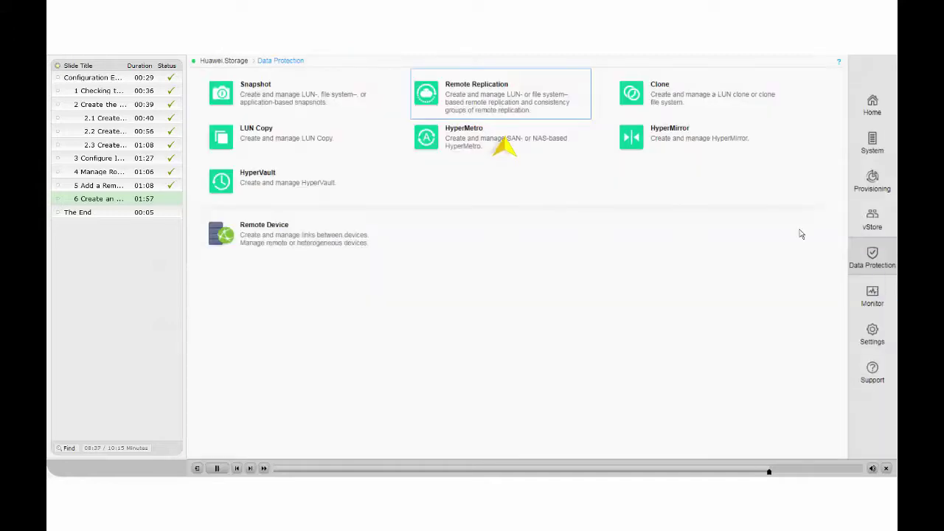
{"action": "left_click", "coordinate": [554, 116]}
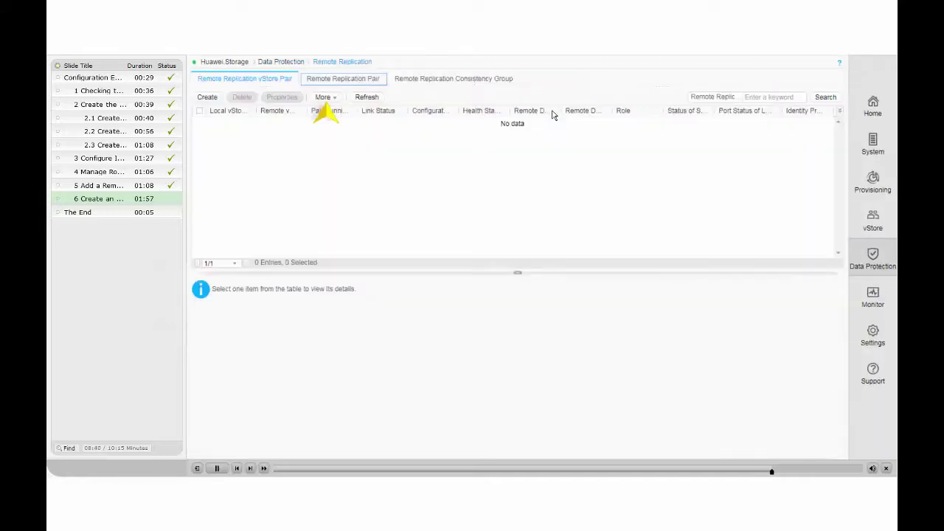
{"action": "left_click", "coordinate": [370, 80]}
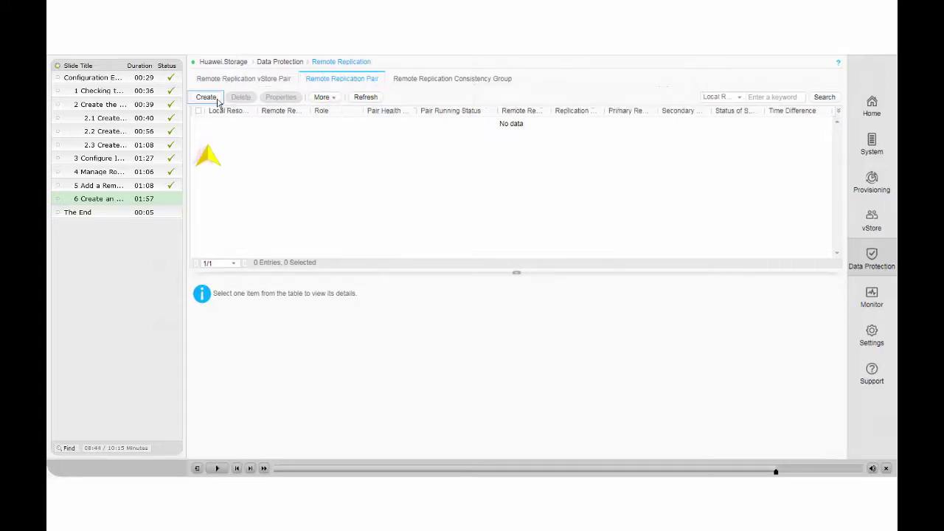
{"action": "left_click", "coordinate": [208, 97]}
{"action": "left_click", "coordinate": [507, 235]}
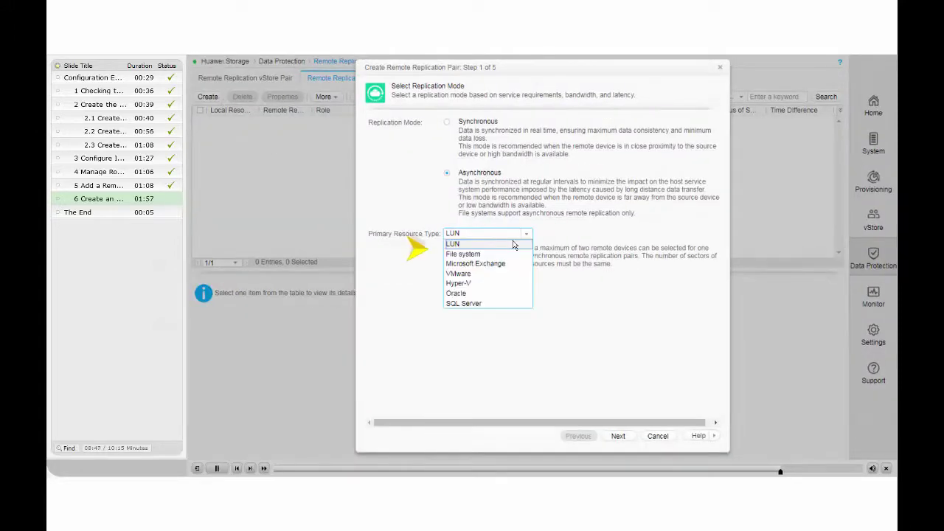
{"action": "left_click", "coordinate": [616, 438]}
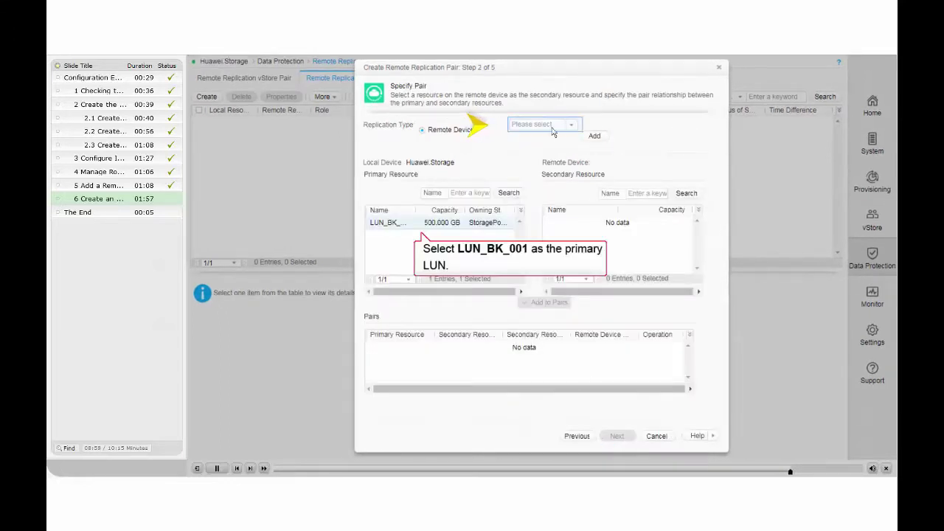
Pair LUN_BK_001 with LUN003 on Huawei.Storage and view the new pair's details.
{"action": "left_click", "coordinate": [553, 140]}
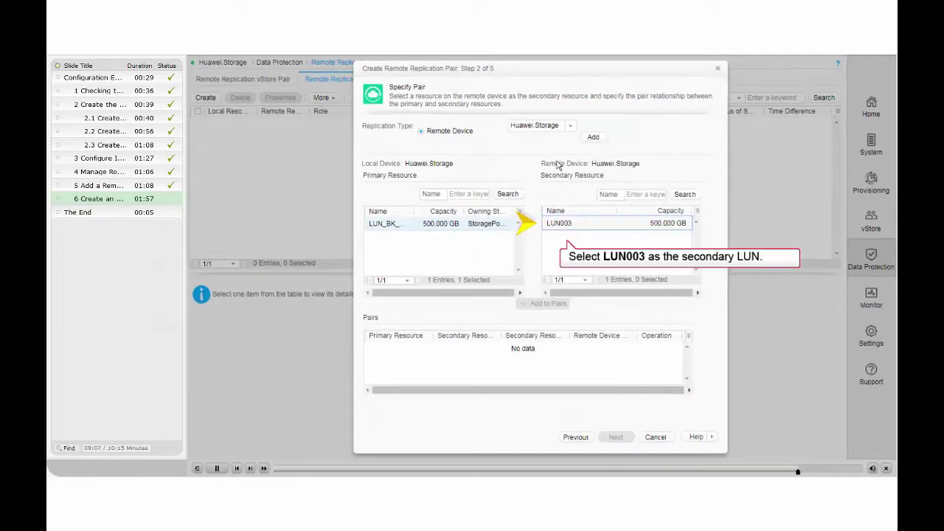
{"action": "left_click", "coordinate": [572, 224]}
{"action": "left_click", "coordinate": [550, 304]}
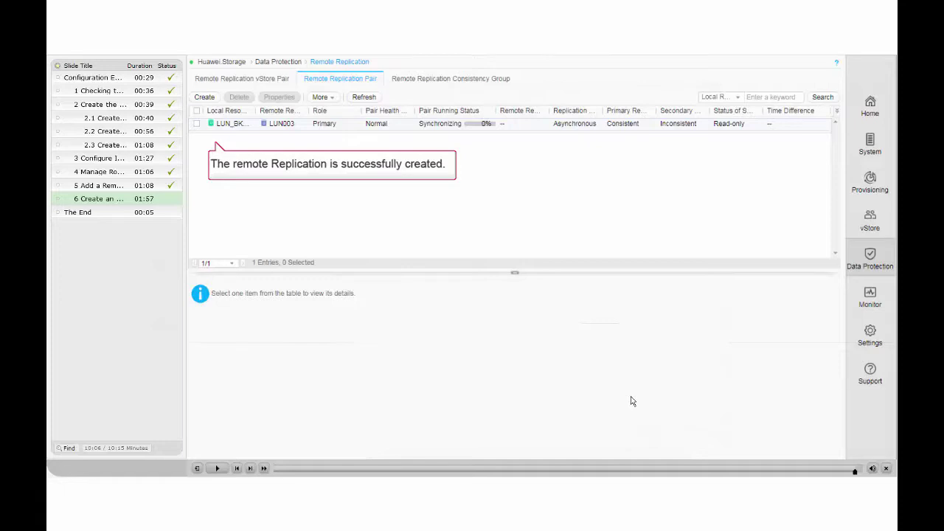
{"action": "left_click", "coordinate": [285, 127]}
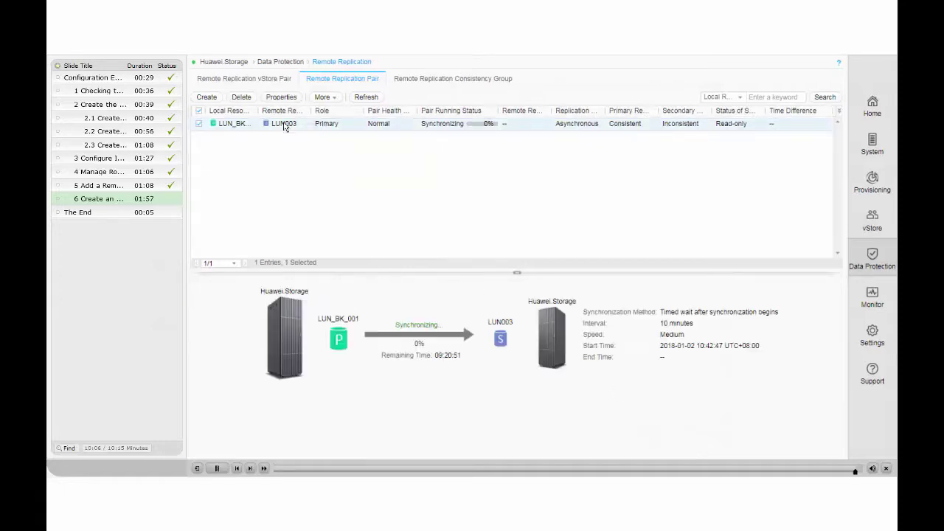